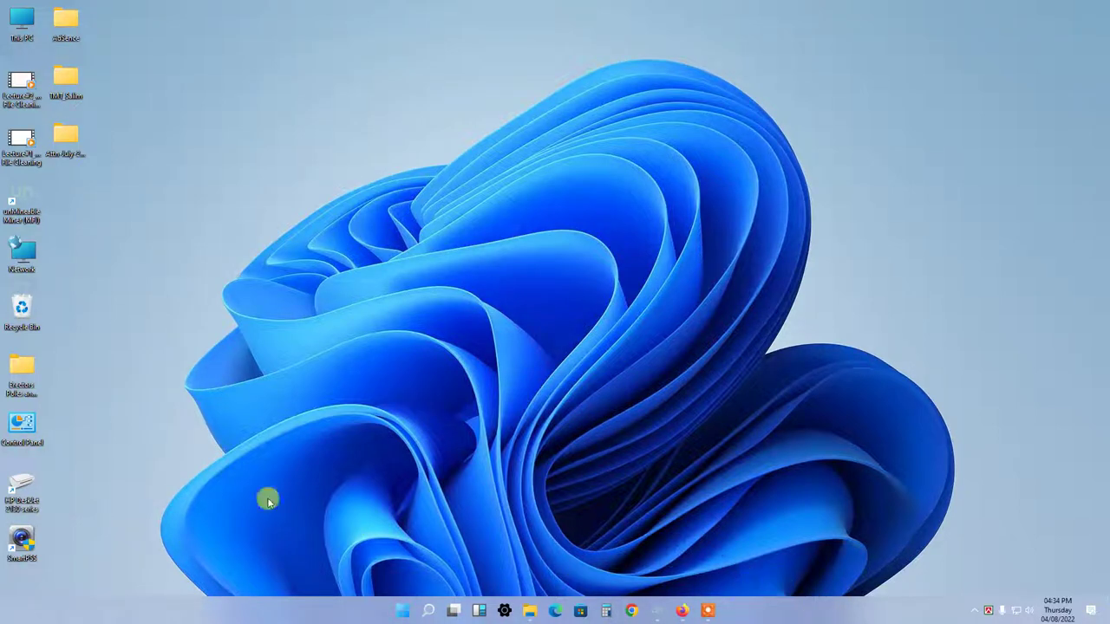
Refresh the desktop and open Control Panel from its desktop shortcut
right_click(178, 100)
click(208, 137)
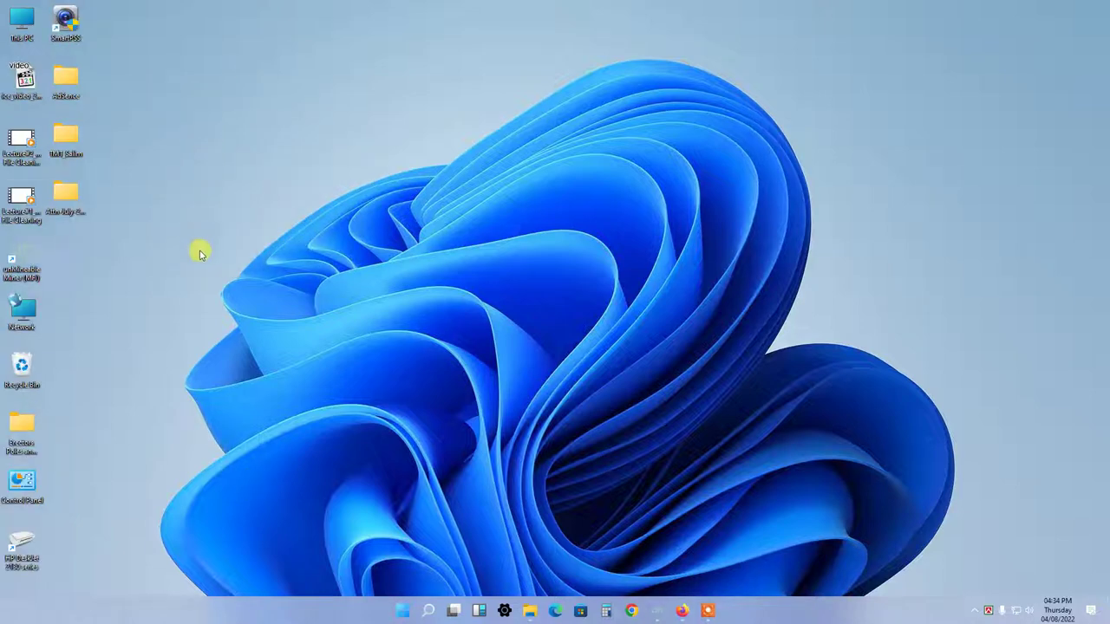
double_click(24, 484)
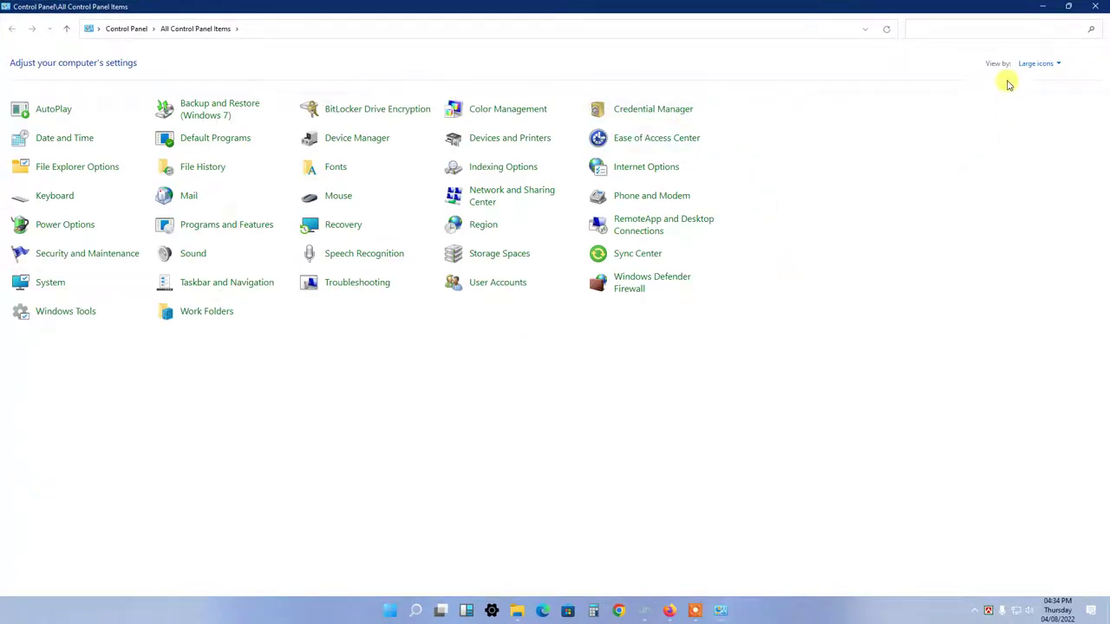
Switch the Control Panel view to Small icons, then Category, and back to Large icons
click(1032, 64)
click(1034, 108)
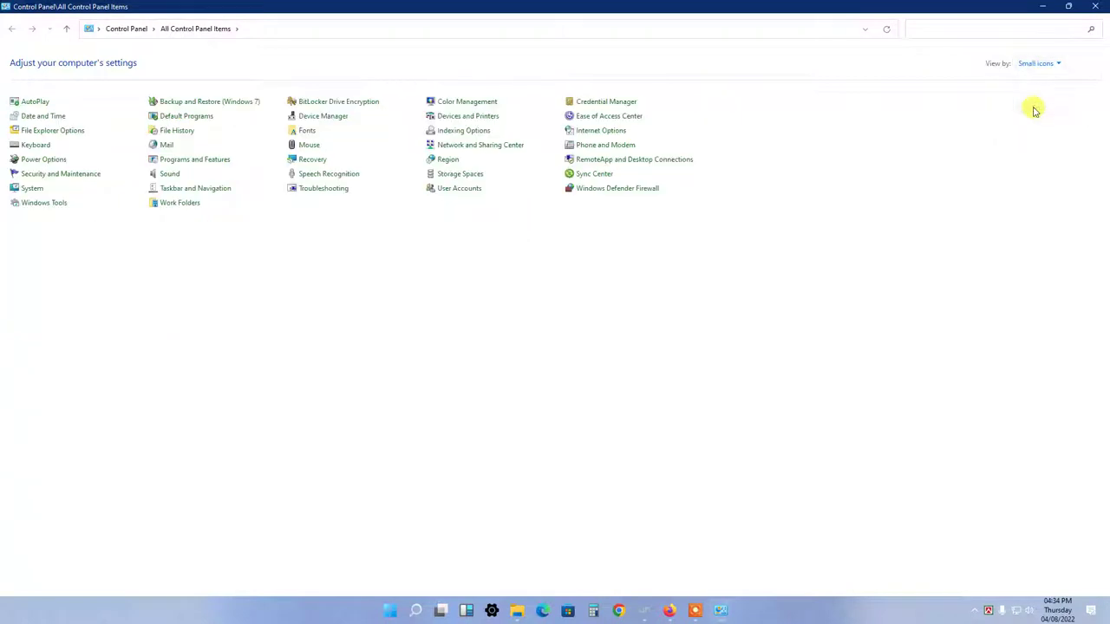
click(1032, 66)
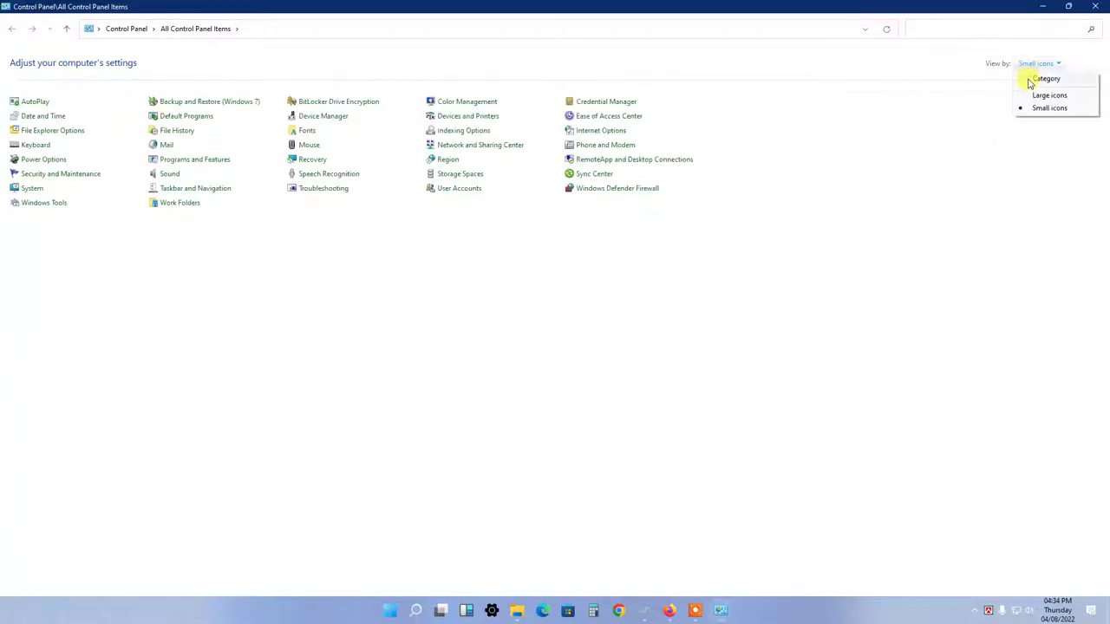
click(1029, 78)
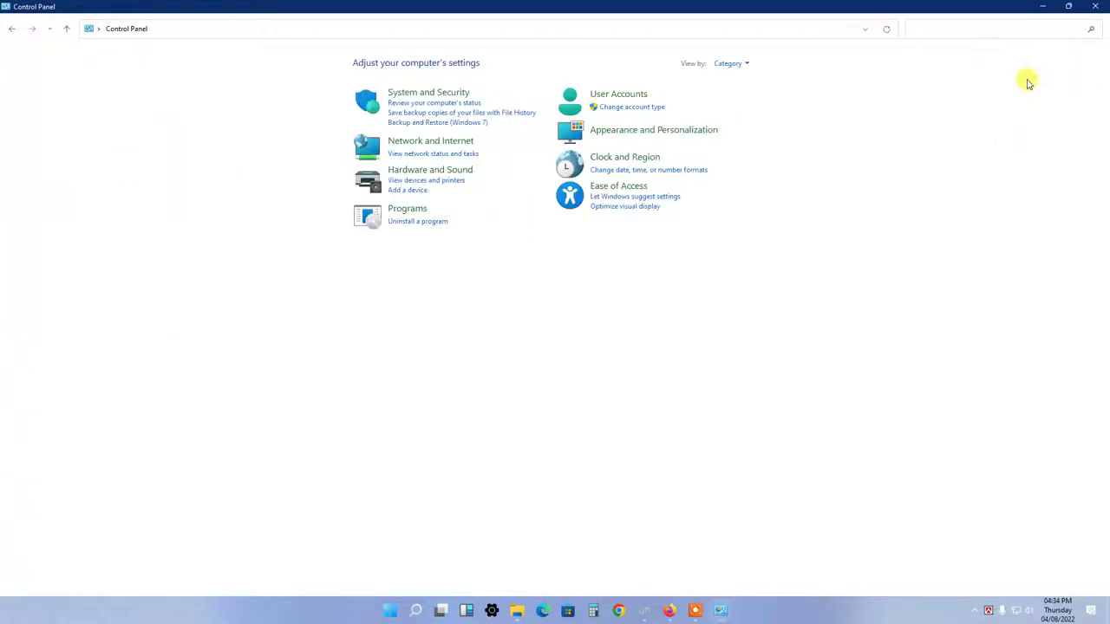
click(743, 65)
click(744, 95)
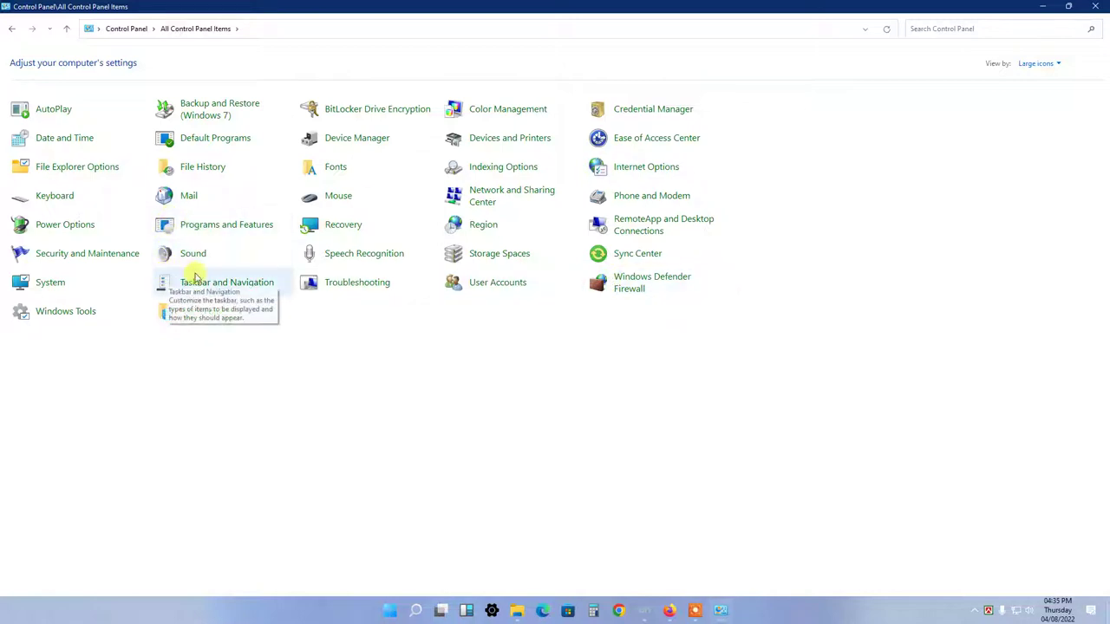
Minimize Control Panel and open Optimize Drives from the properties of the WINDOWS 11 (C:) drive
click(1043, 7)
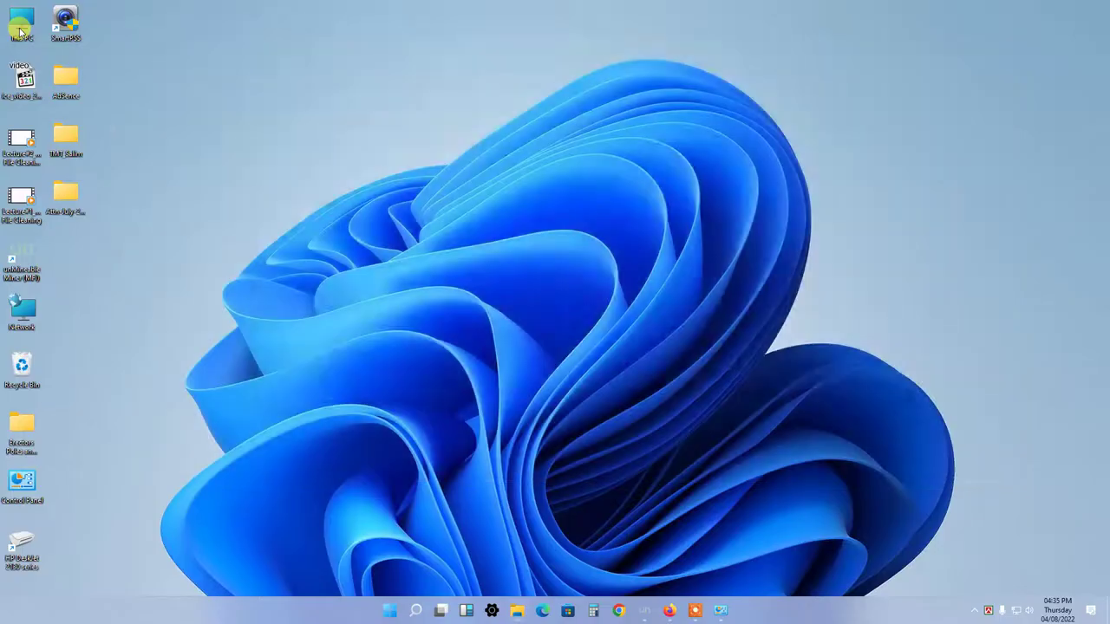
double_click(21, 32)
click(591, 196)
right_click(591, 198)
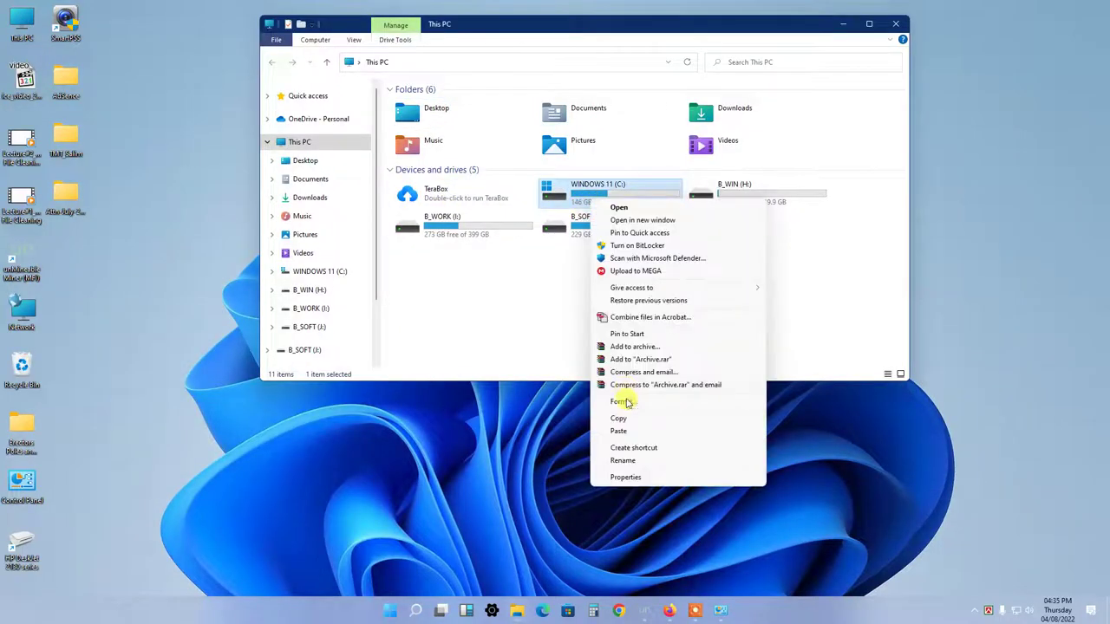
click(649, 487)
click(670, 241)
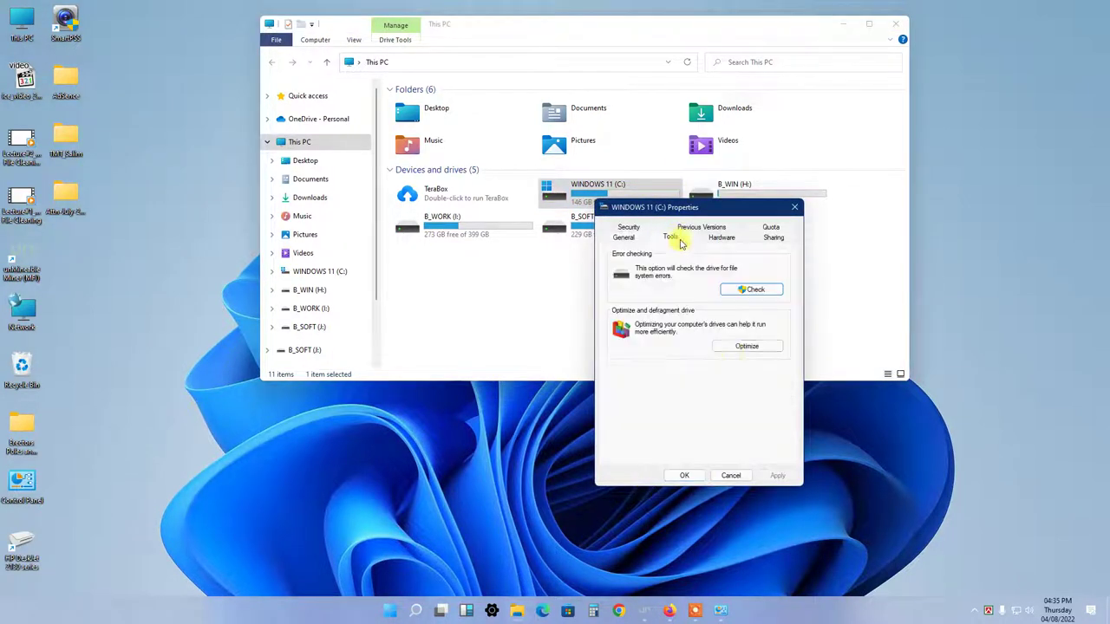
click(741, 347)
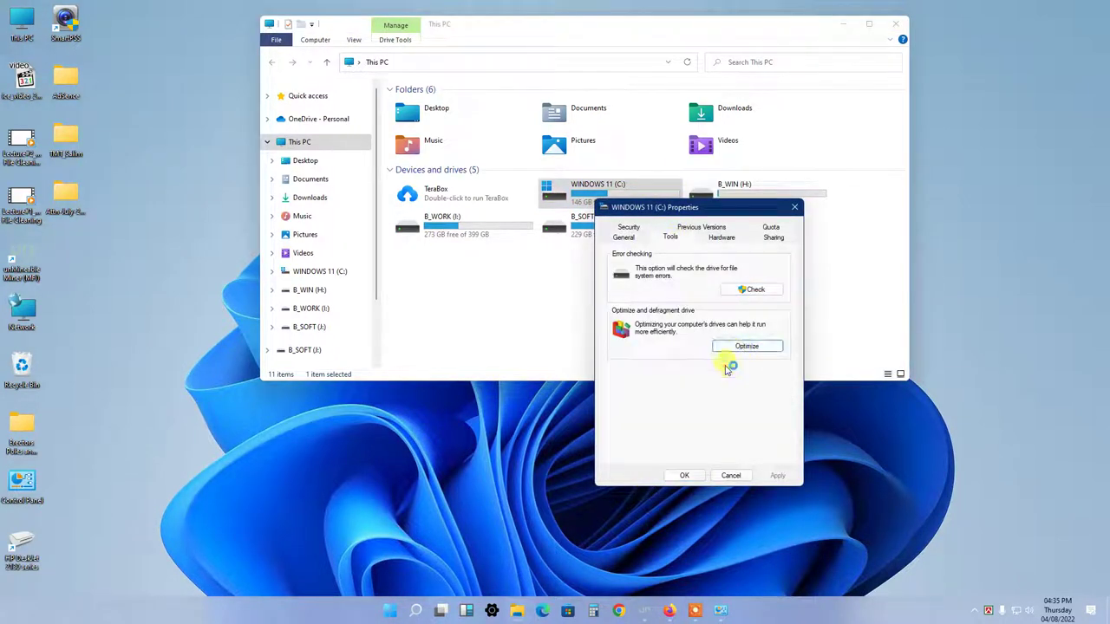
drag(564, 180, 306, 286)
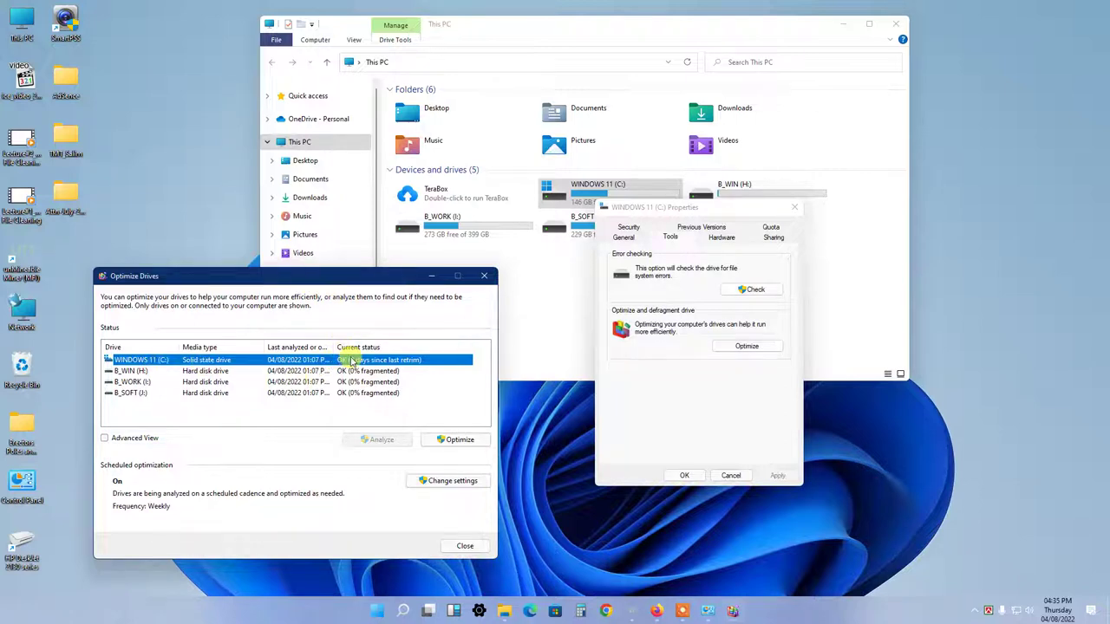
Enable Advanced View in Optimize Drives to inspect the extra volumes and turn it off again
click(104, 439)
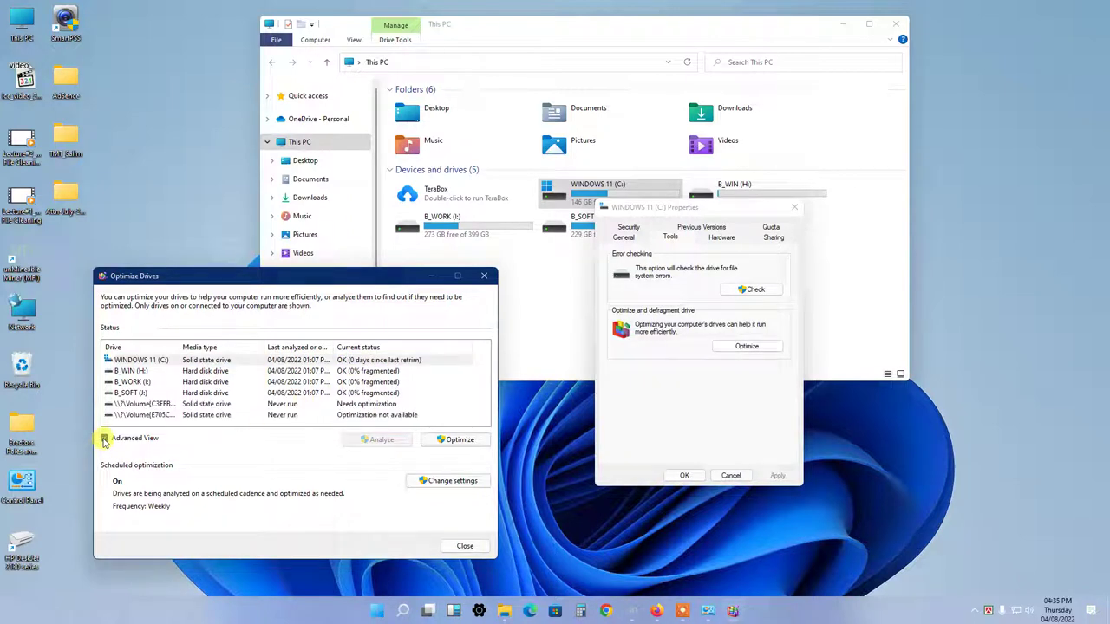
click(104, 439)
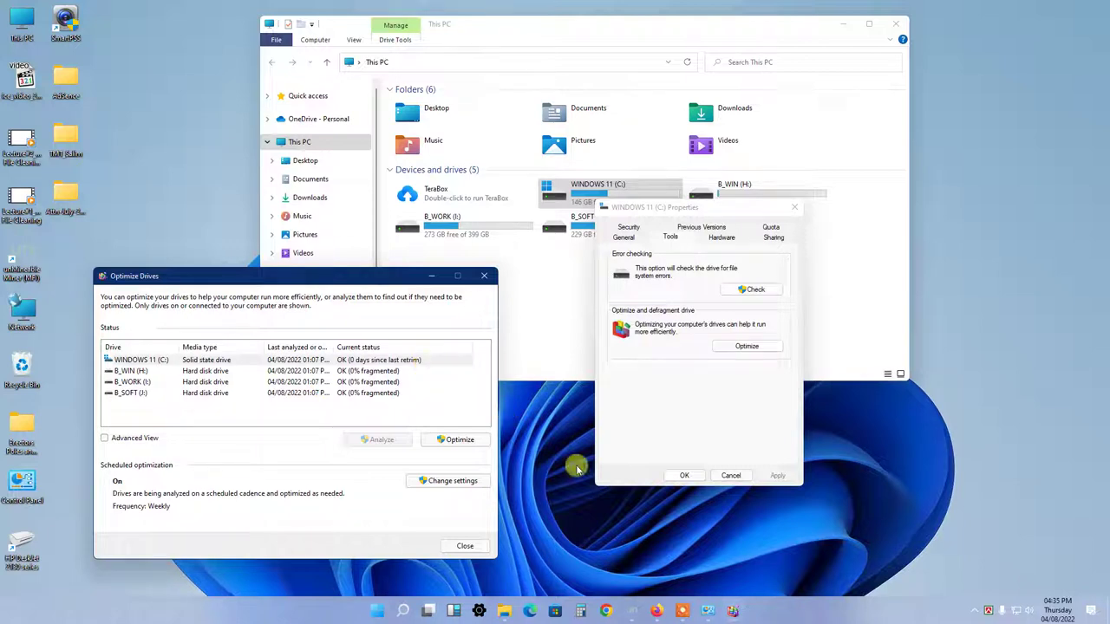
click(687, 613)
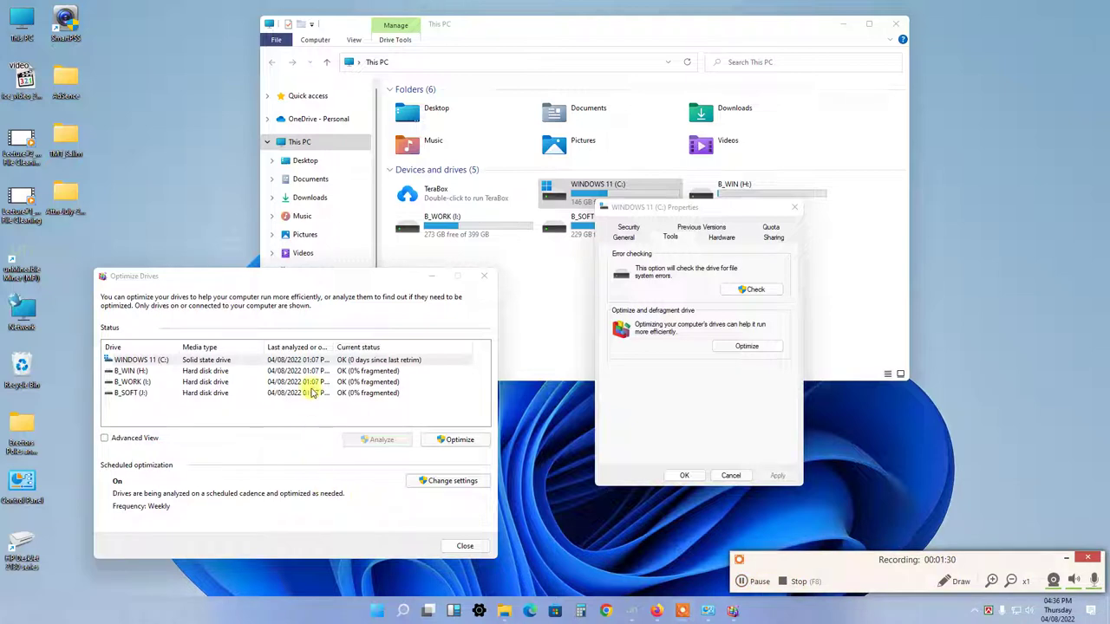
drag(300, 276, 283, 265)
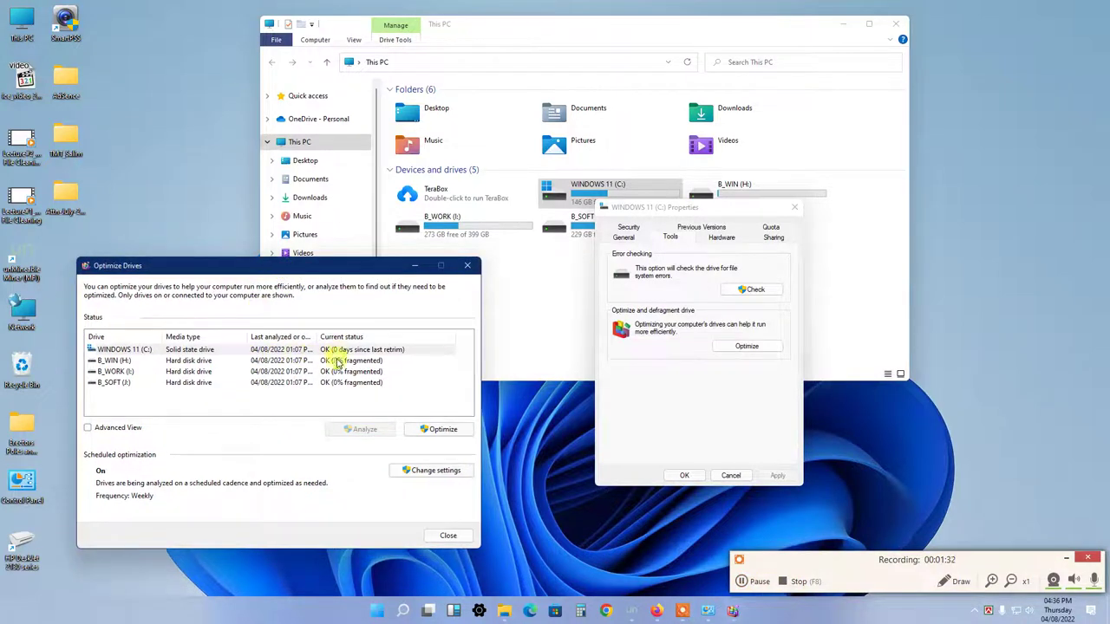
Start optimization of the WINDOWS 11 (C:), B_WIN (H:), B_WORK (I:) and B_SOFT (J:) drives
click(429, 437)
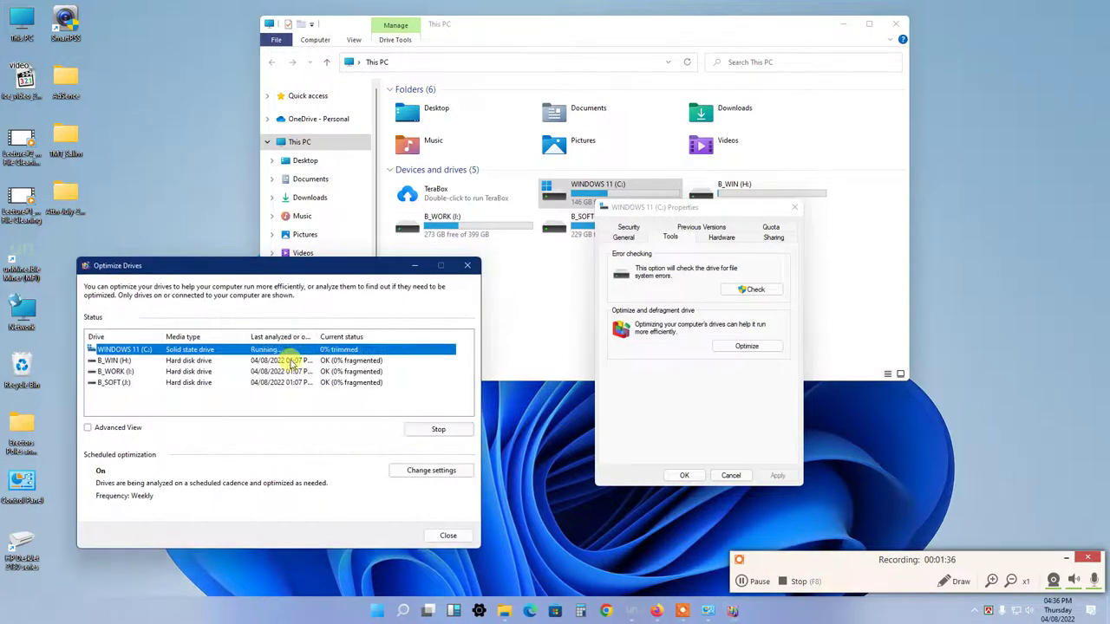
click(292, 359)
click(436, 429)
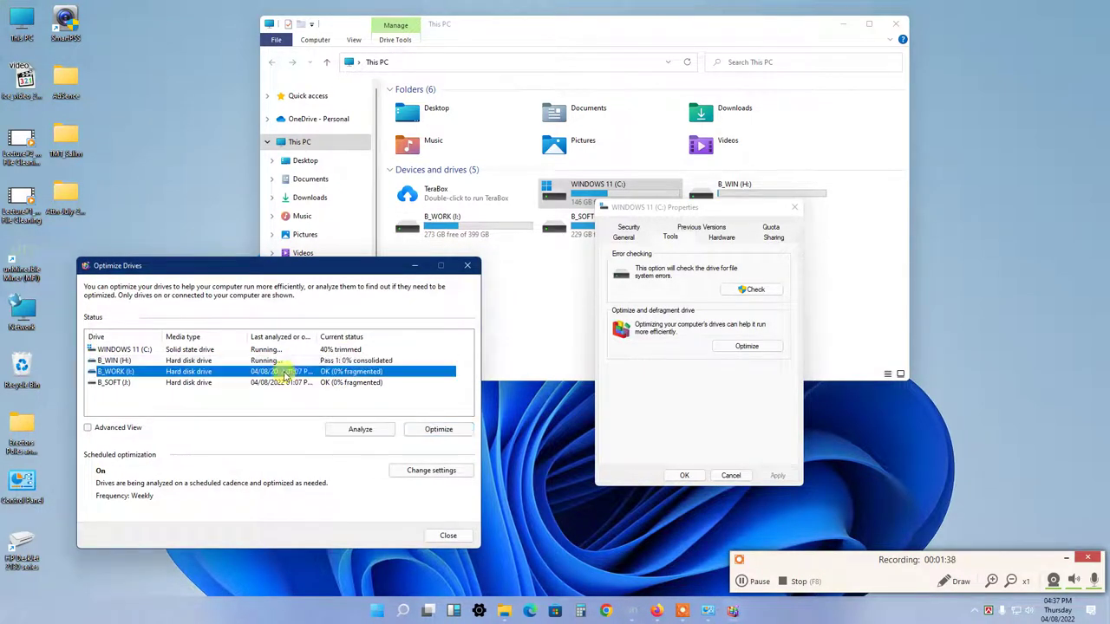
click(298, 383)
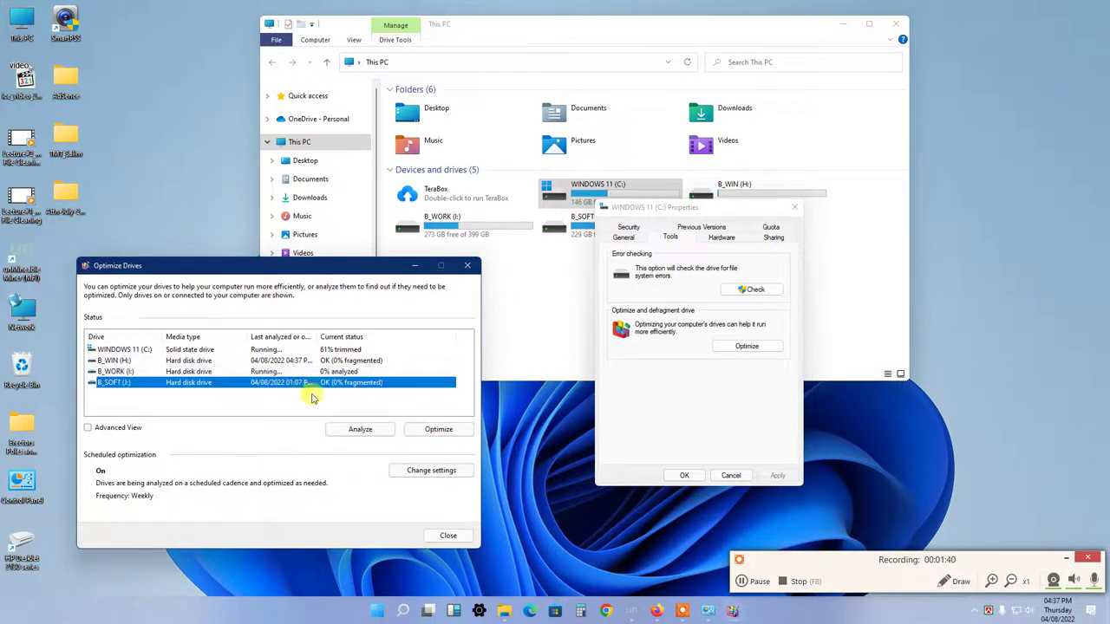
click(424, 430)
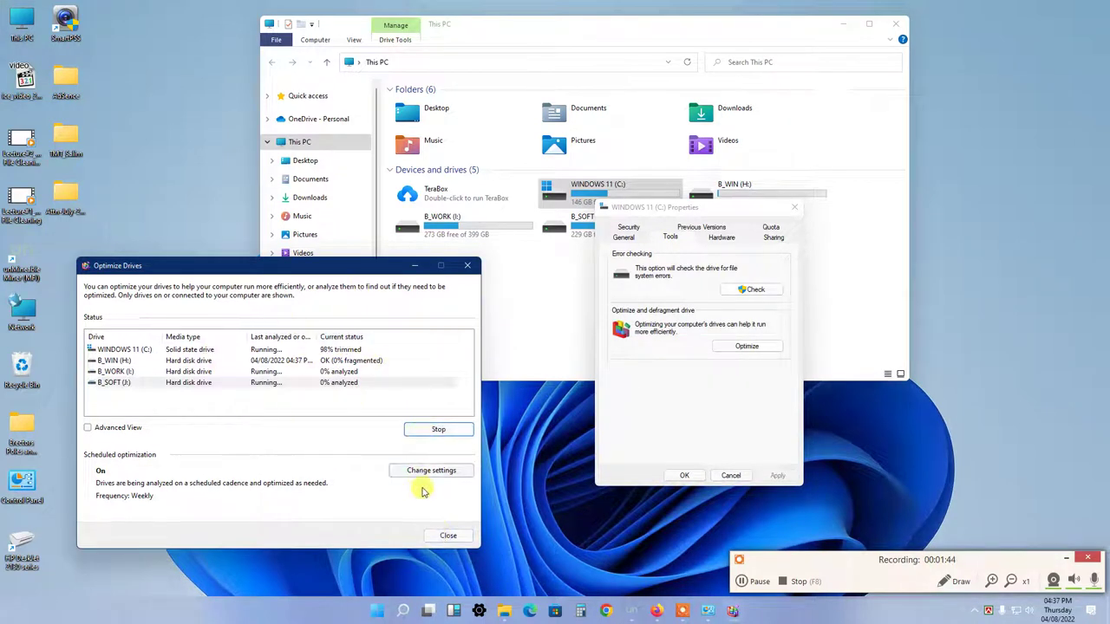
Put away the Optimize Drives, C: properties and This PC windows and return to Control Panel
click(413, 268)
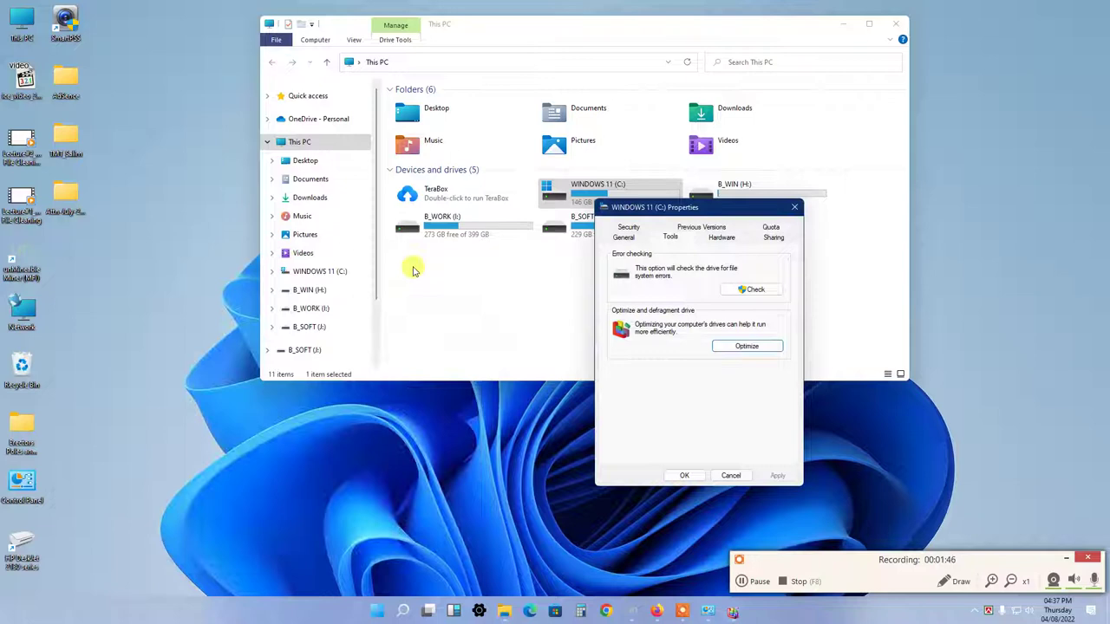
click(685, 475)
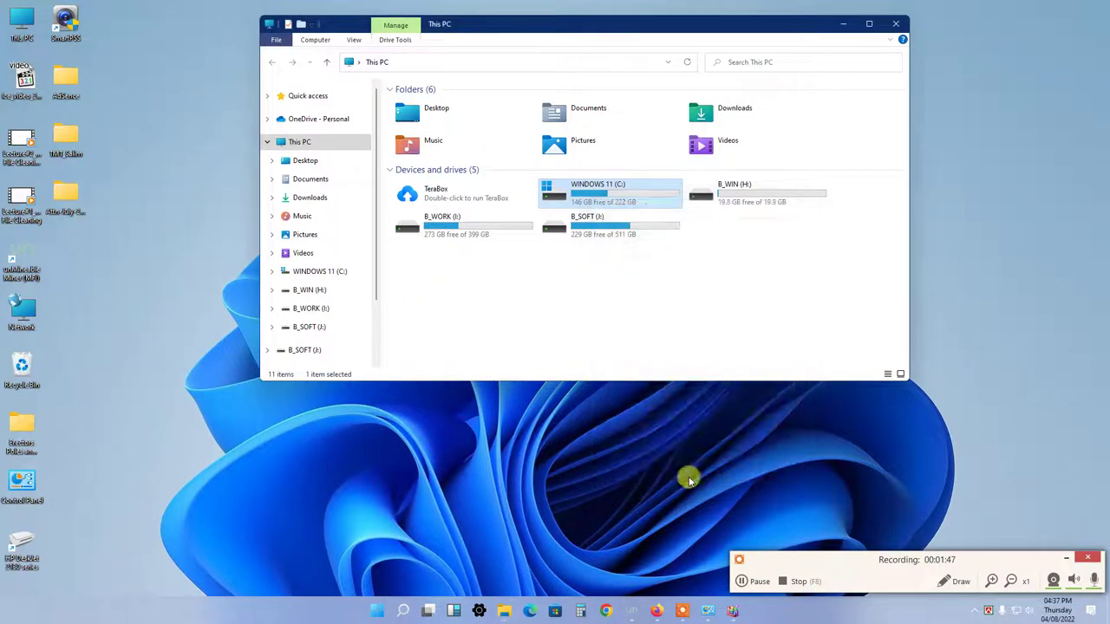
click(895, 24)
click(709, 612)
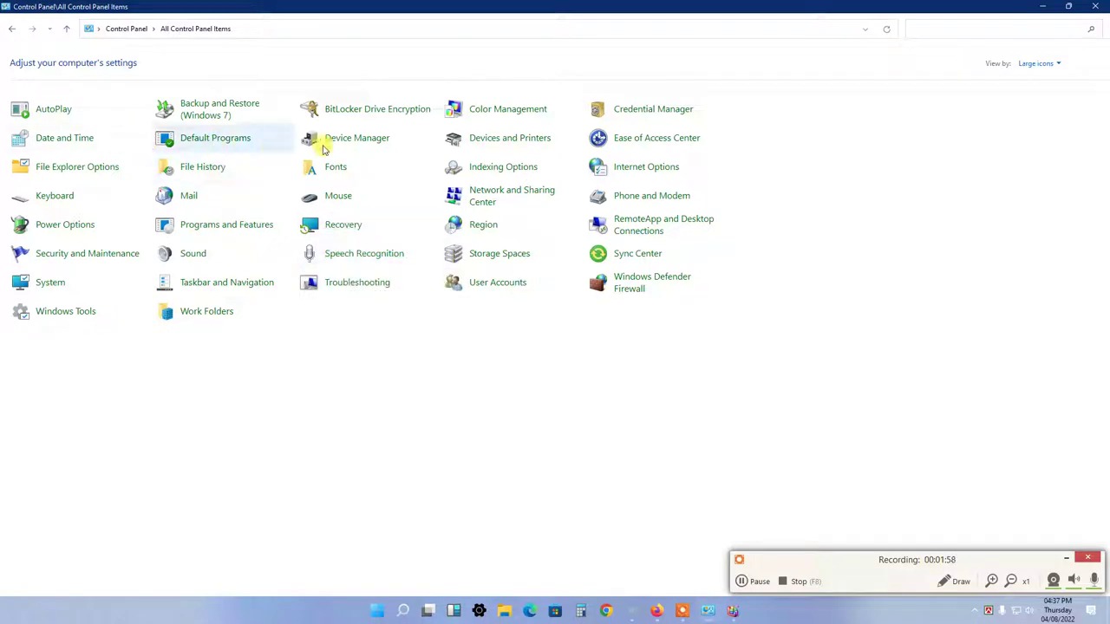
Open Indexing Options and bring up the Indexed Locations list for modification
click(509, 170)
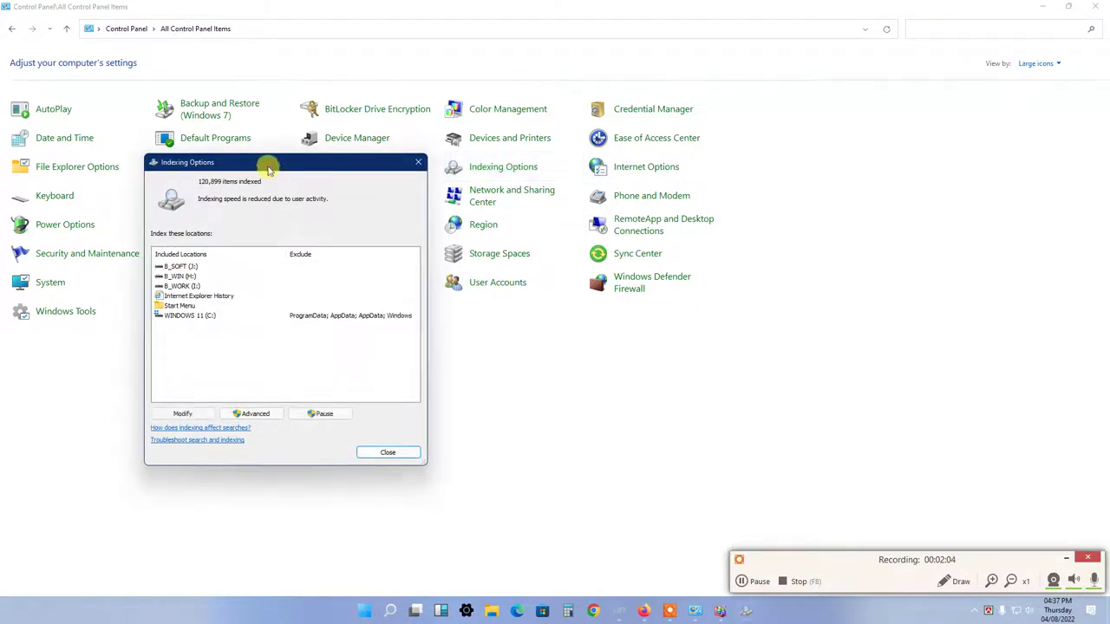
drag(268, 165, 513, 166)
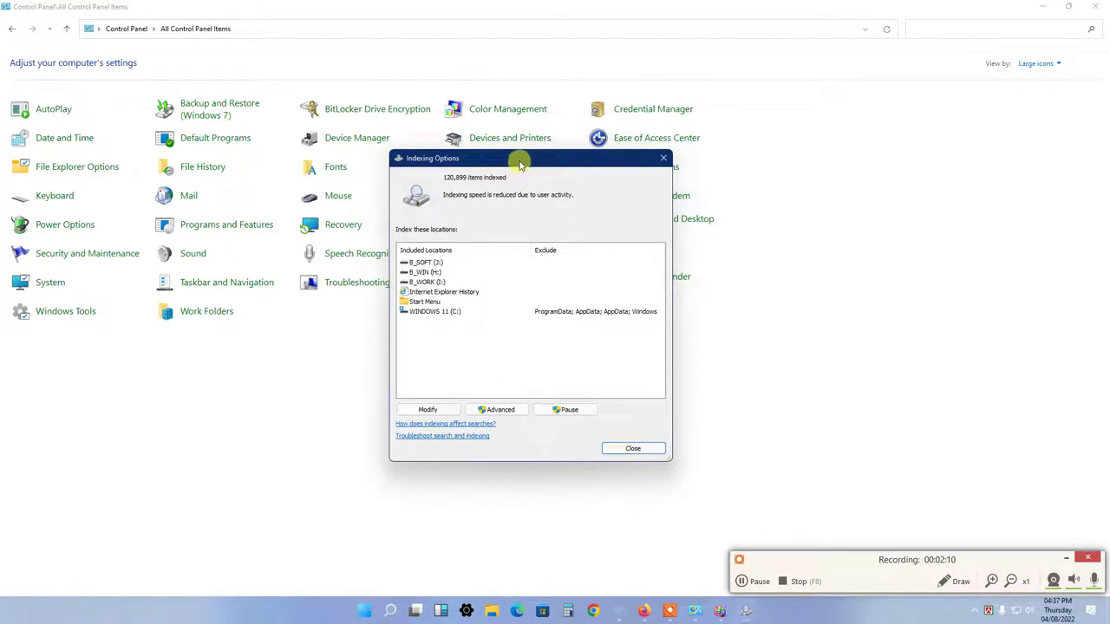
mouse_move(520, 165)
mouse_down()
mouse_move(527, 275)
mouse_move(514, 149)
mouse_up()
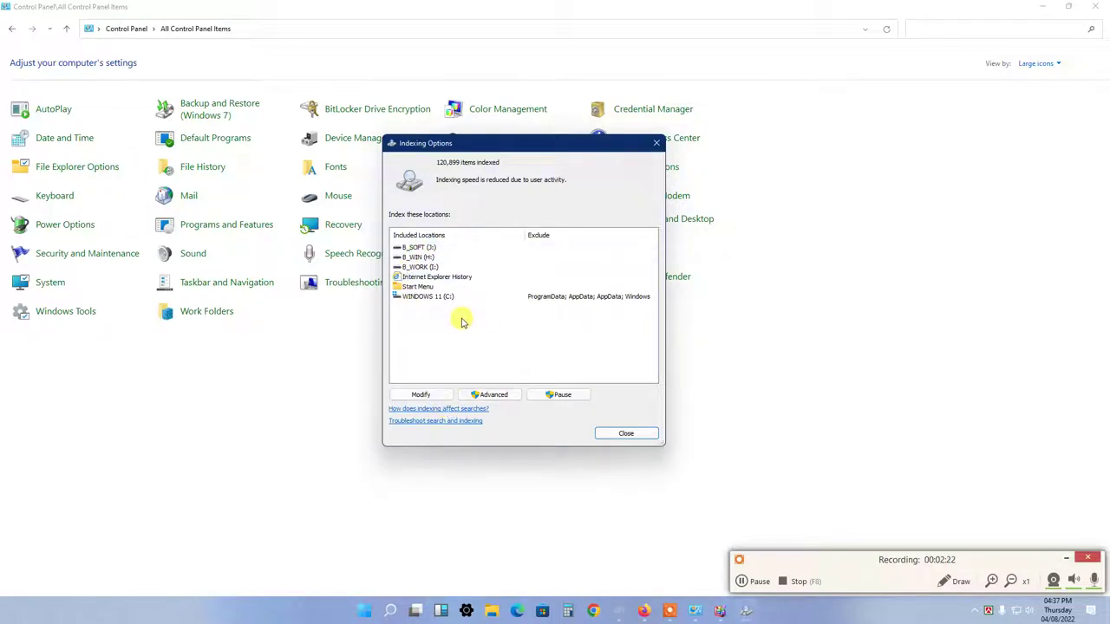
click(445, 294)
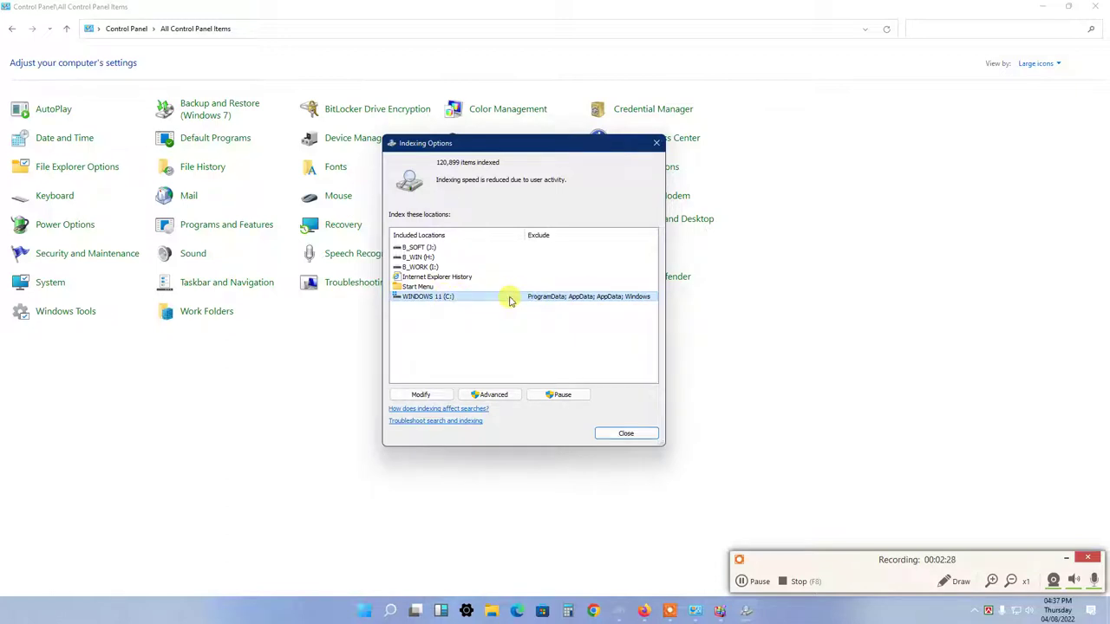
click(432, 398)
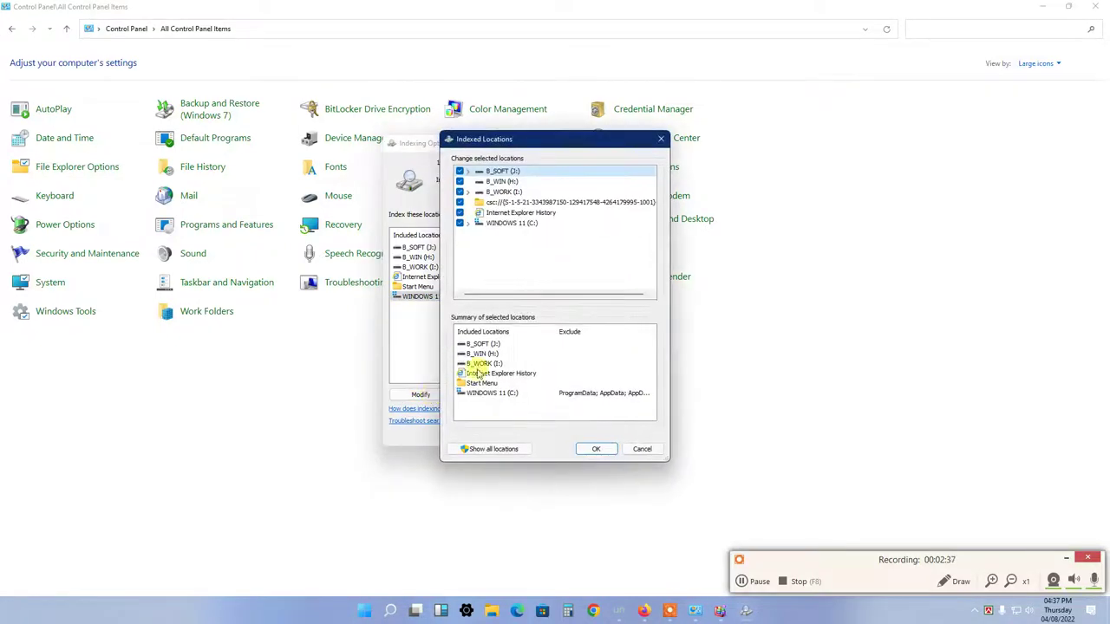
Exclude B_SOFT (J:), B_WIN (H:), B_WORK (I:), the csc folder and Internet Explorer History from the indexed locations
click(459, 171)
click(460, 182)
click(459, 191)
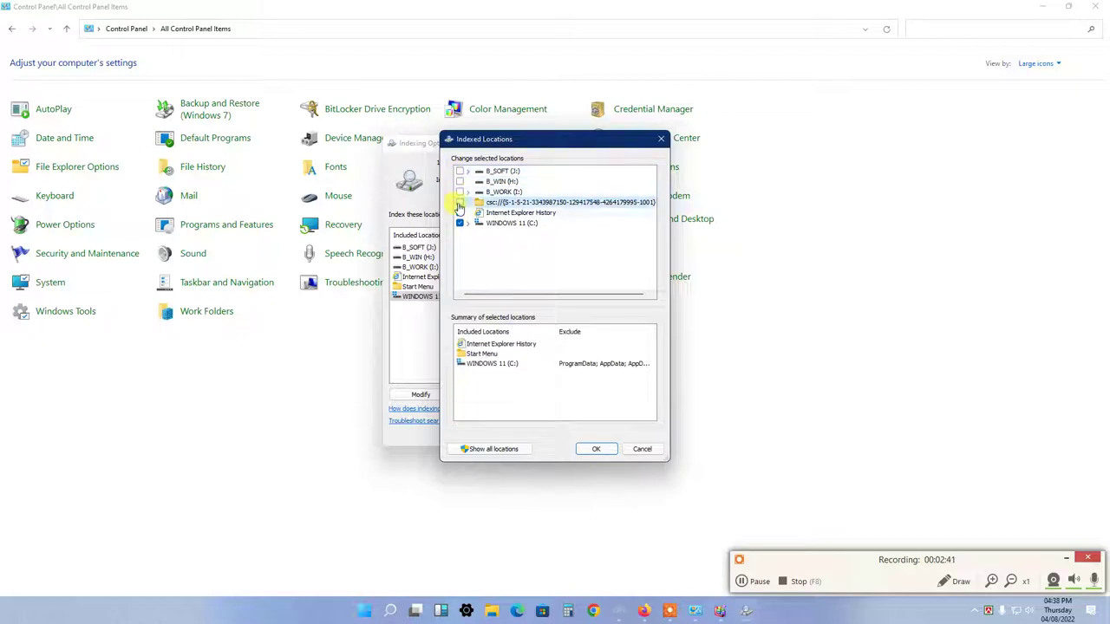
click(460, 203)
click(460, 212)
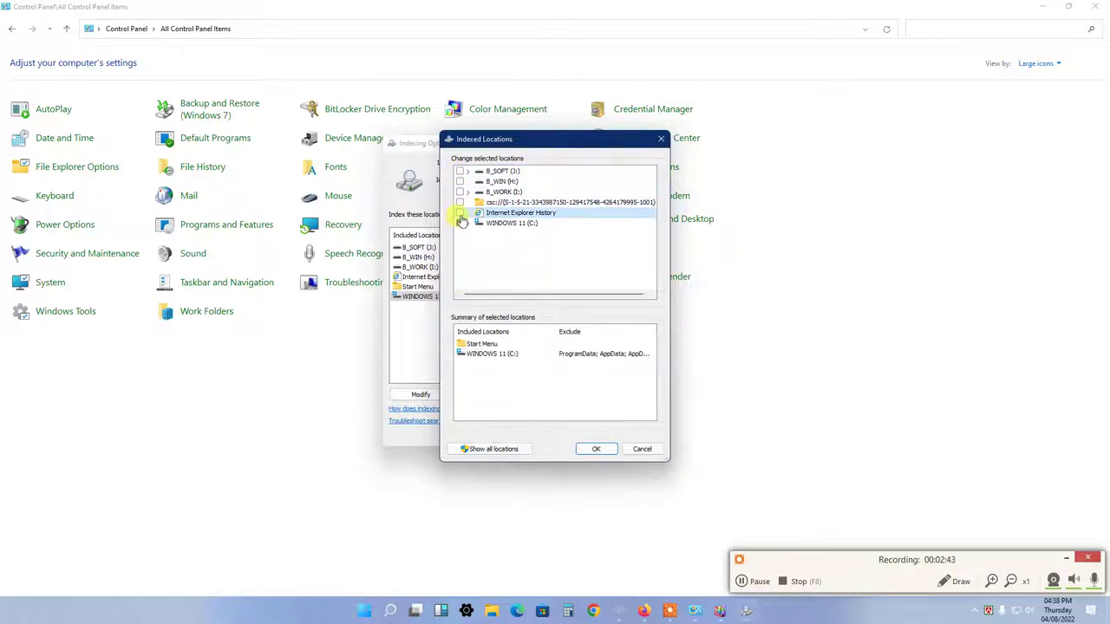
Include the cleared drives, csc folder and Internet Explorer History in the index again, accept the selection and close Indexing Options
click(459, 212)
click(460, 192)
click(460, 181)
click(460, 171)
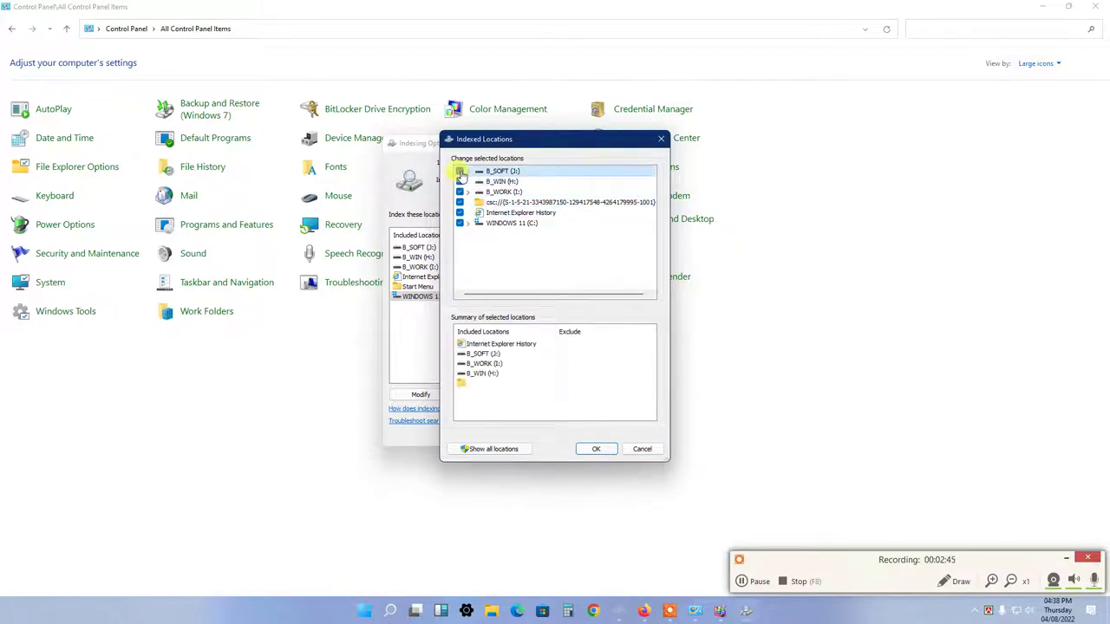
click(598, 449)
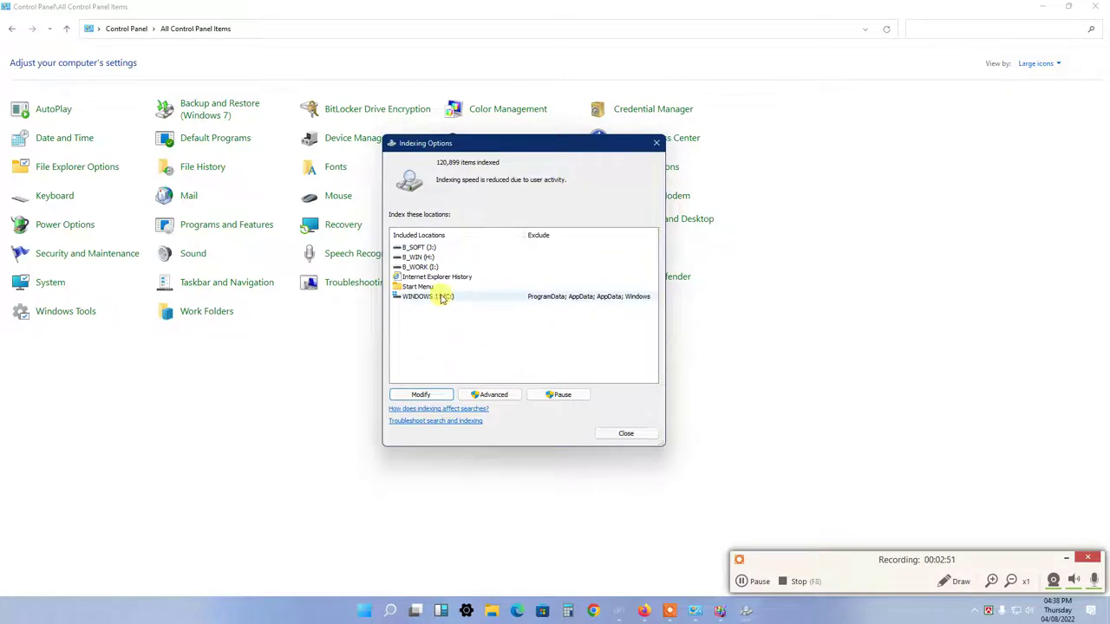
click(623, 438)
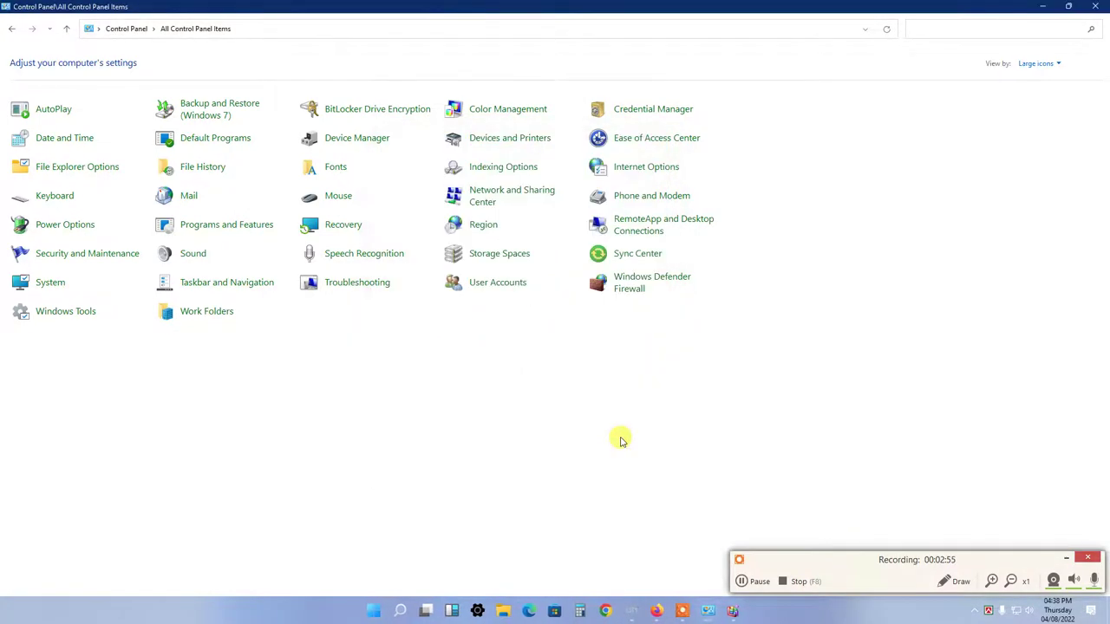
Reopen Indexing Options to review the included locations, and close it along with Control Panel
click(489, 170)
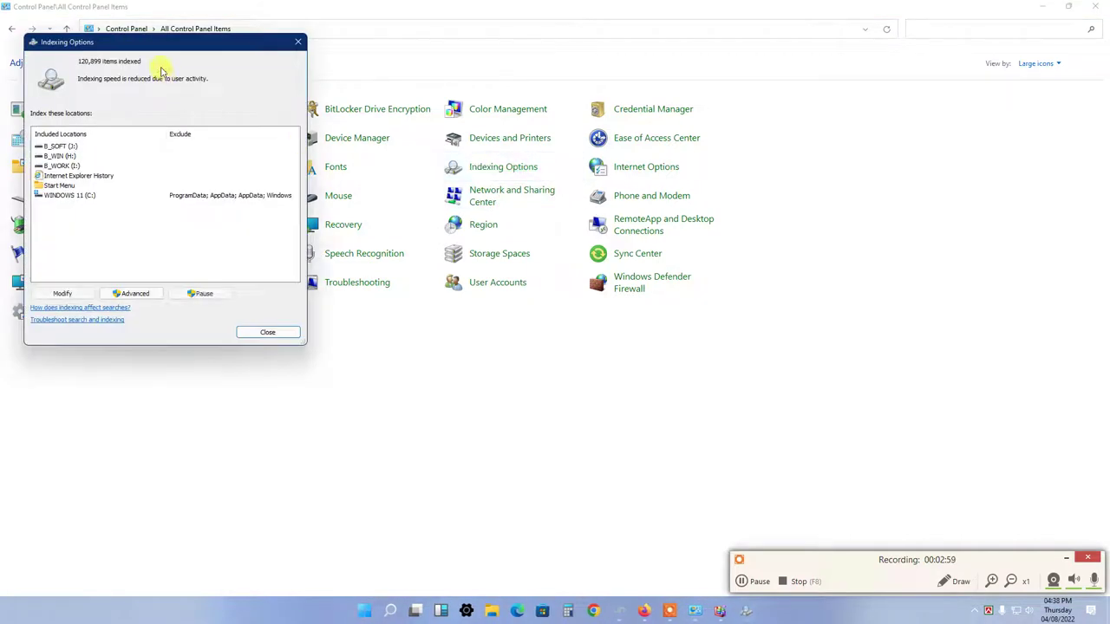
drag(130, 49, 464, 151)
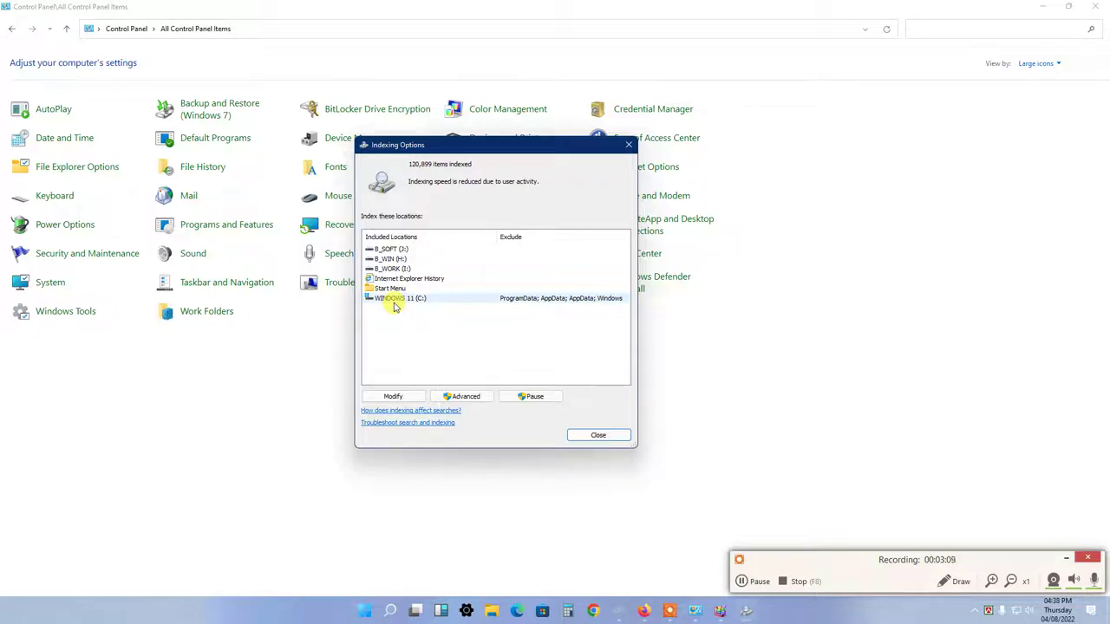
click(602, 436)
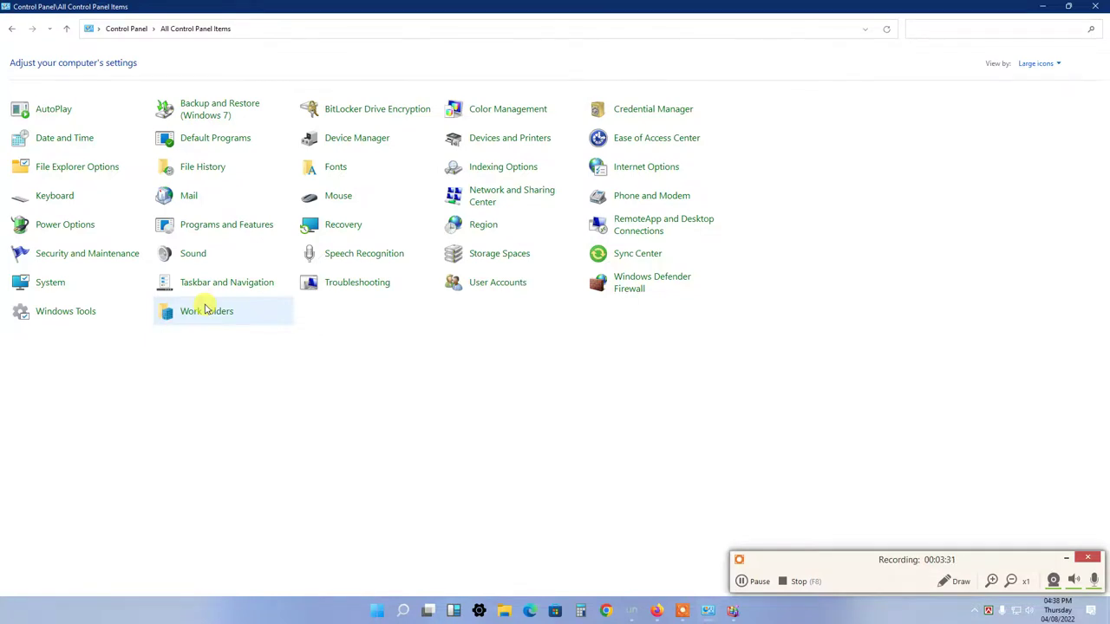
click(1103, 5)
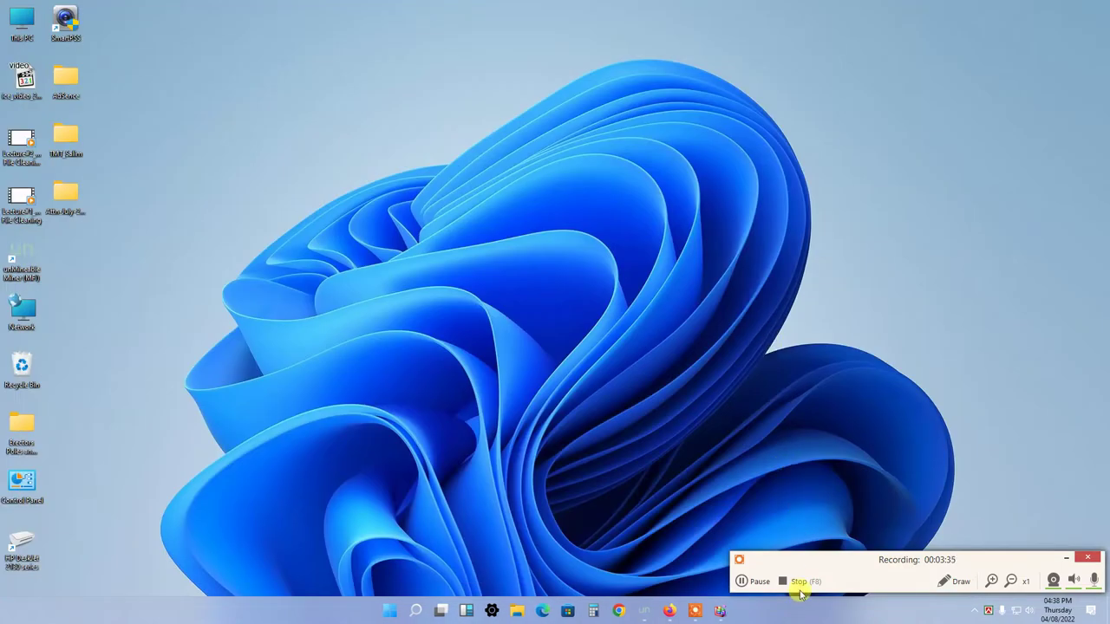